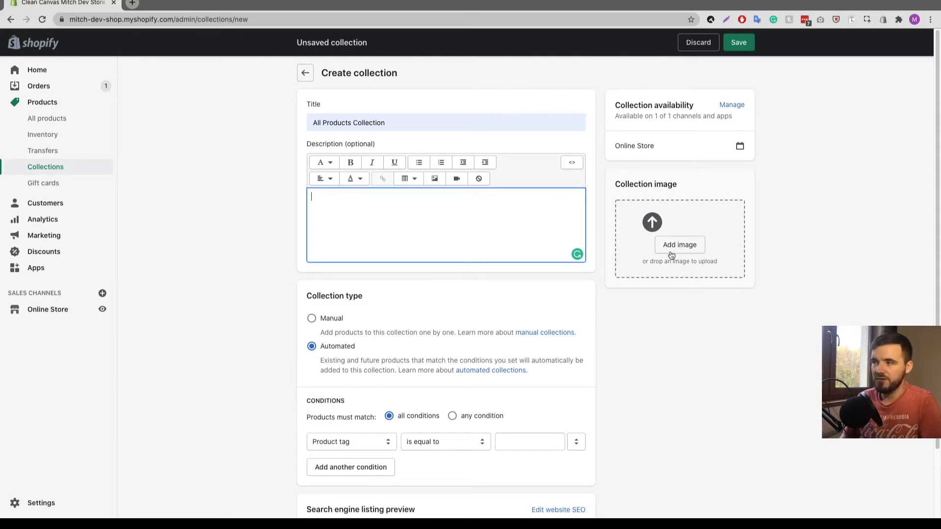
{"action": "left_click", "coordinate": [218, 211]}
{"action": "left_click", "coordinate": [345, 205]}
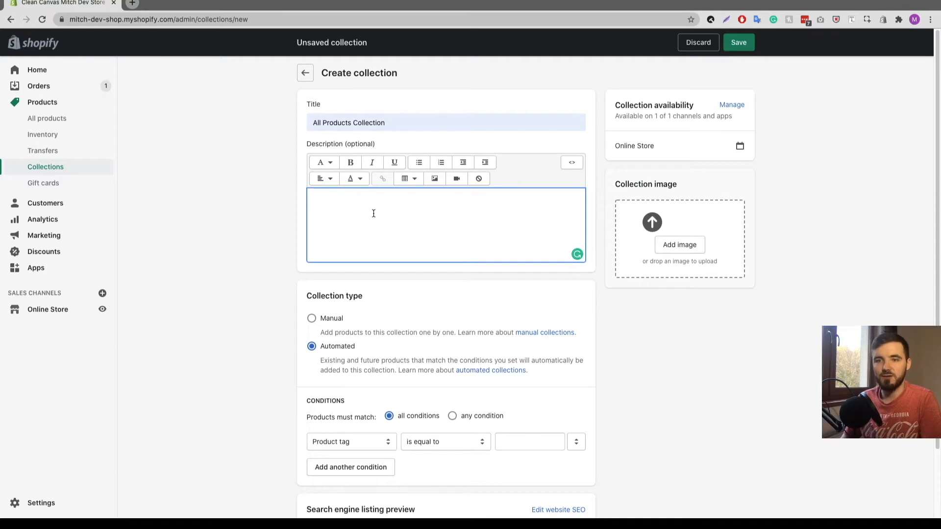
{"action": "left_click", "coordinate": [614, 322]}
{"action": "scroll", "coordinate": [207, 213], "scroll_direction": "down", "scroll_amount": 2}
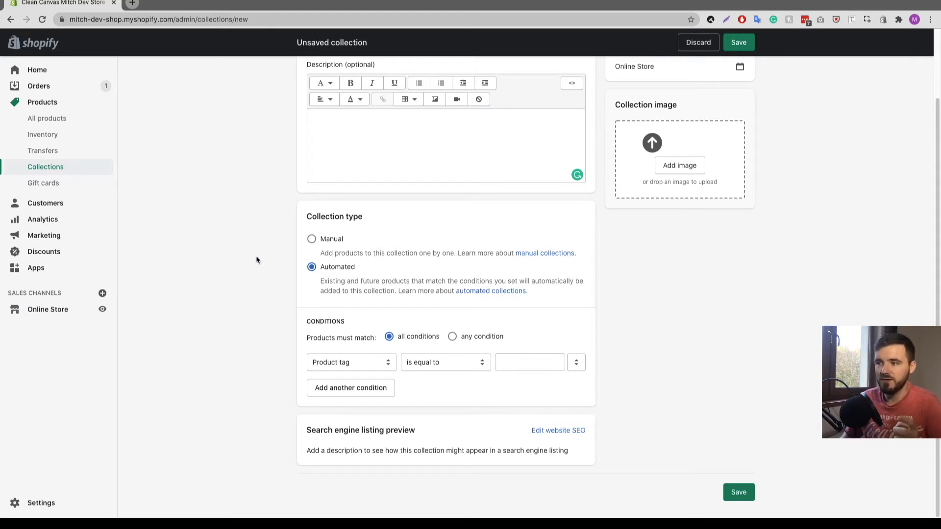
- Set the collection's condition to Product price is greater than £0 and save it
{"action": "left_click", "coordinate": [358, 364]}
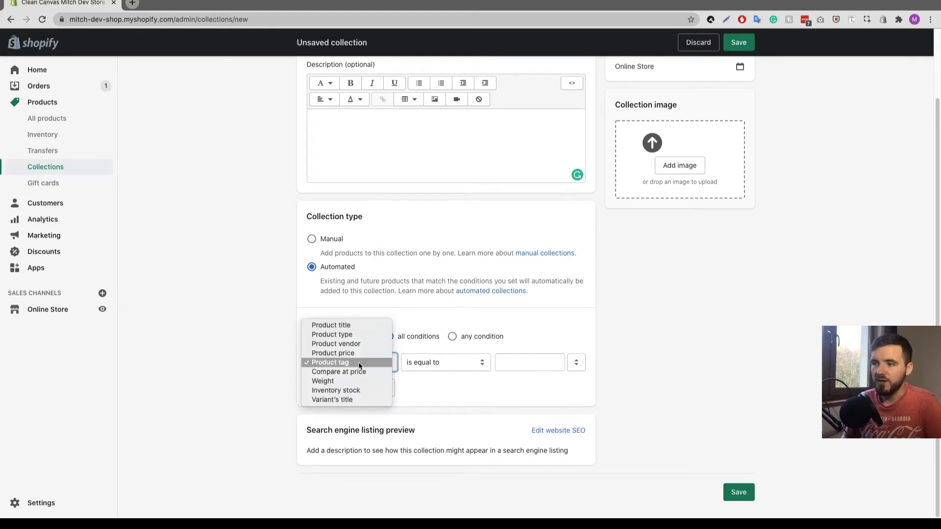
{"action": "left_click", "coordinate": [359, 355]}
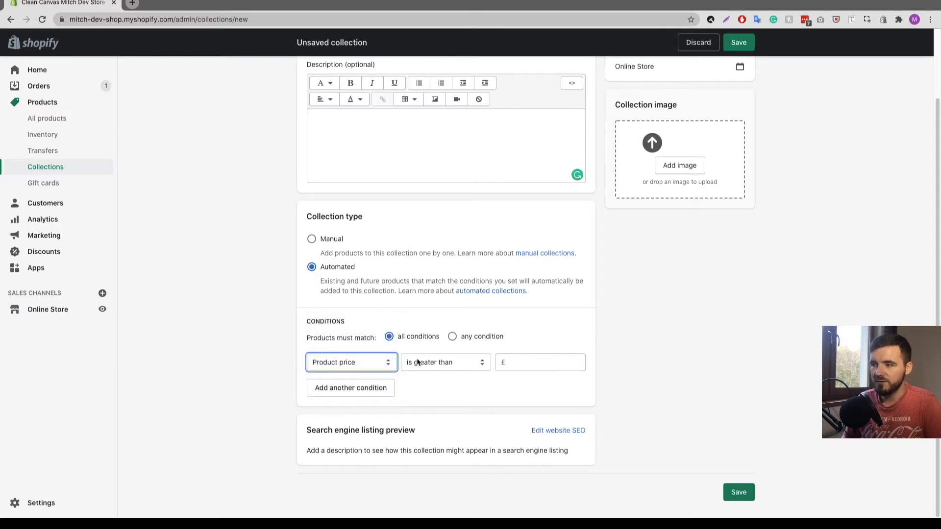
{"action": "left_click", "coordinate": [466, 364]}
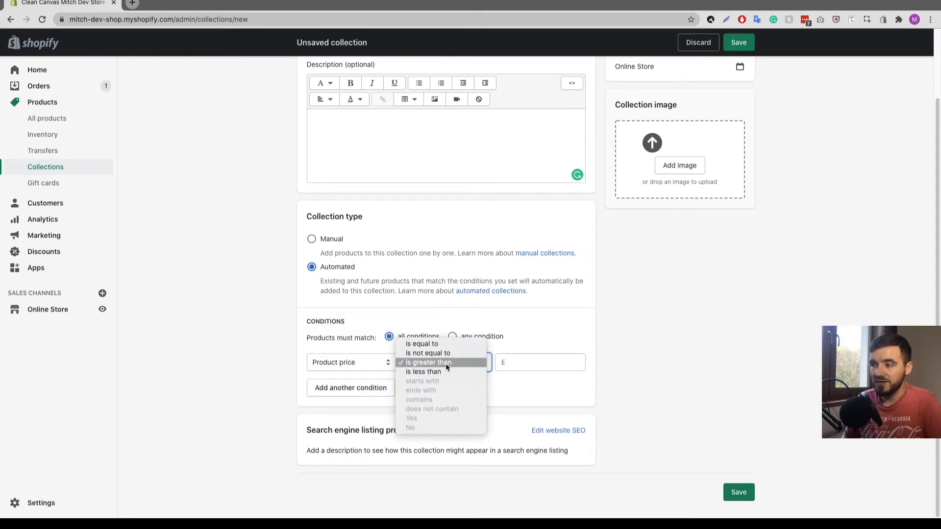
{"action": "left_click", "coordinate": [446, 366]}
{"action": "left_click", "coordinate": [517, 363]}
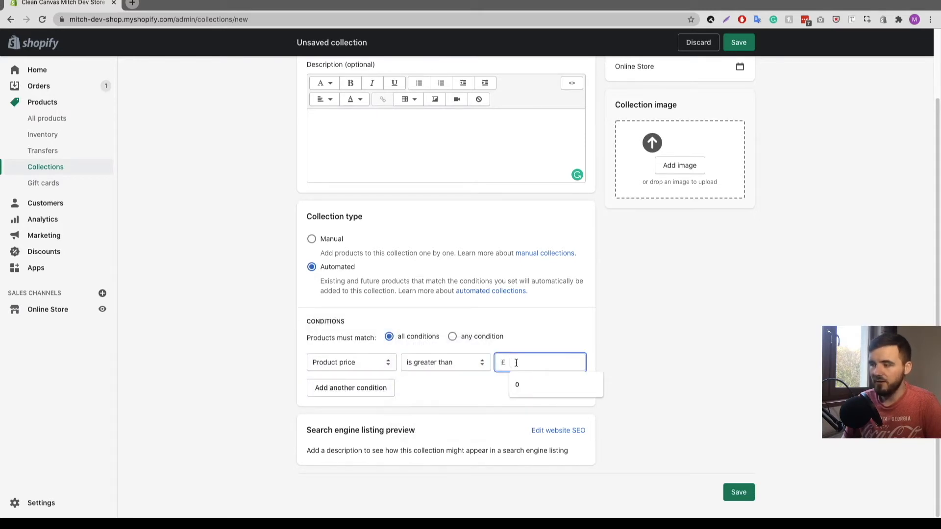
{"action": "type", "text": "0"}
{"action": "left_click", "coordinate": [629, 329]}
{"action": "left_click", "coordinate": [734, 492]}
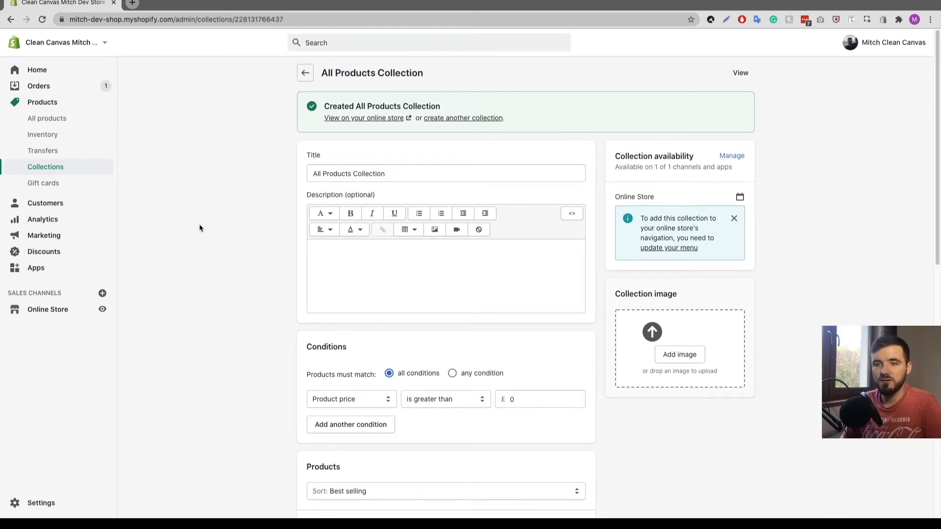
{"action": "scroll", "coordinate": [201, 228], "scroll_direction": "down", "scroll_amount": 7}
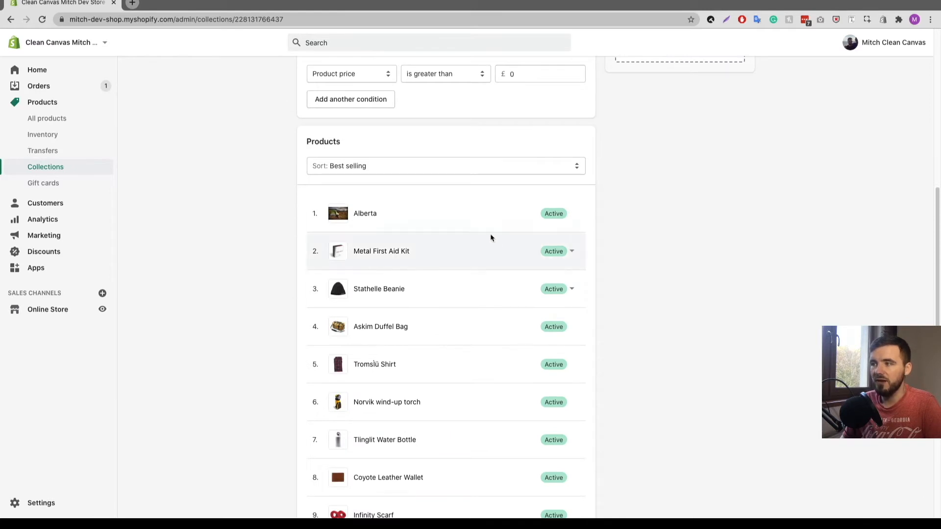
{"action": "scroll", "coordinate": [281, 220], "scroll_direction": "down", "scroll_amount": 3}
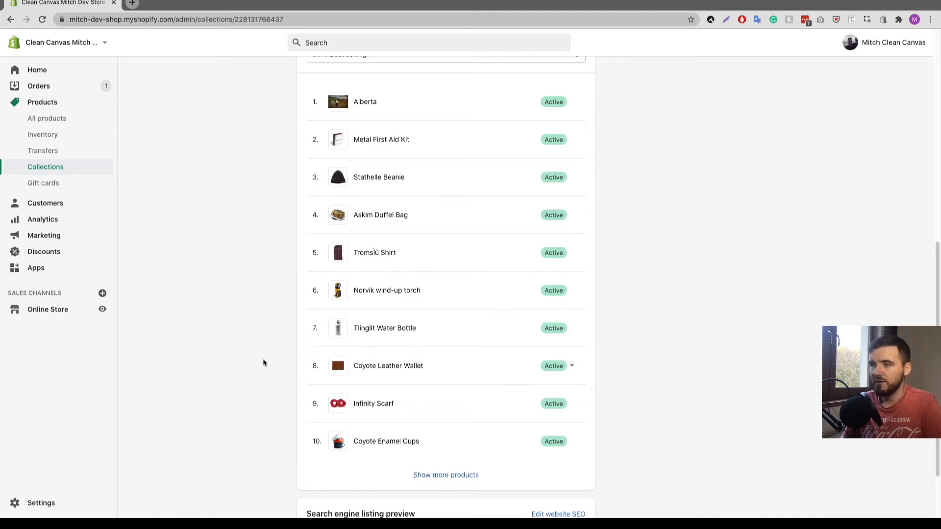
{"action": "scroll", "coordinate": [377, 150], "scroll_direction": "up", "scroll_amount": 3}
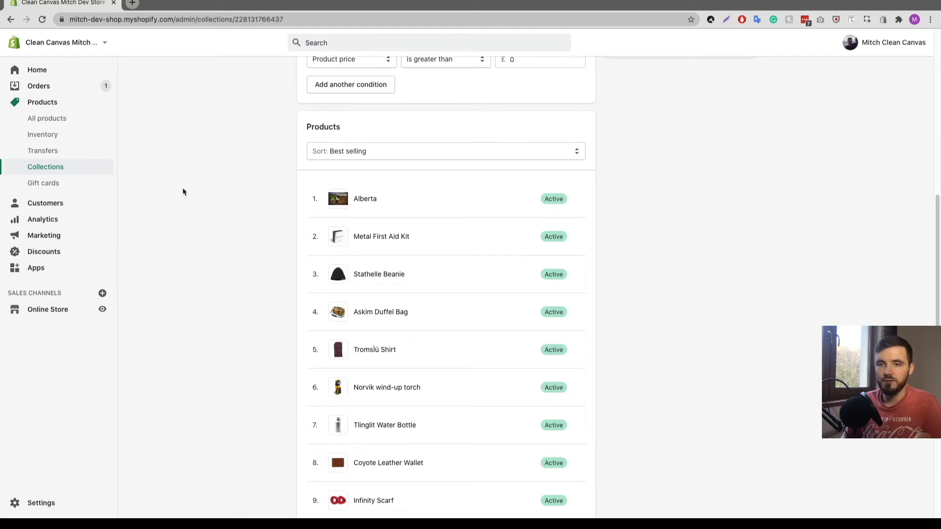
{"action": "scroll", "coordinate": [210, 234], "scroll_direction": "up", "scroll_amount": 1}
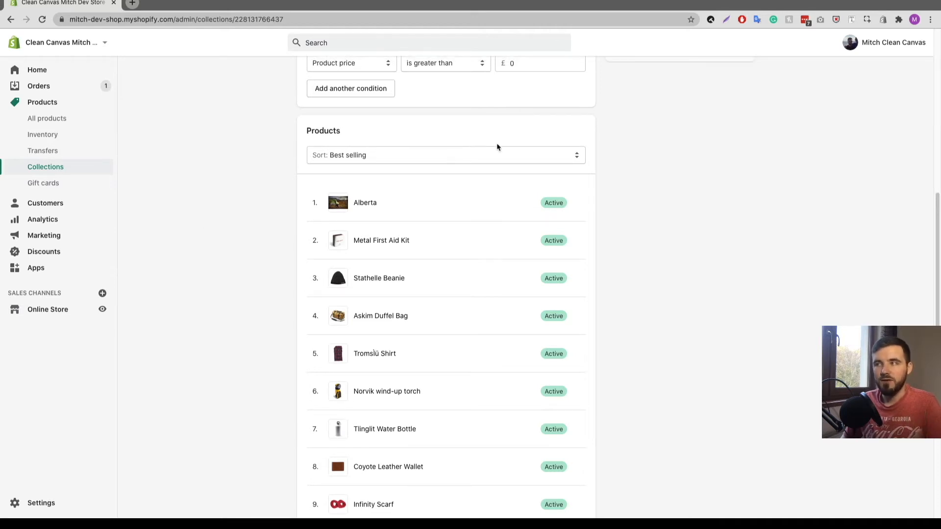
{"action": "scroll", "coordinate": [686, 125], "scroll_direction": "up", "scroll_amount": 7}
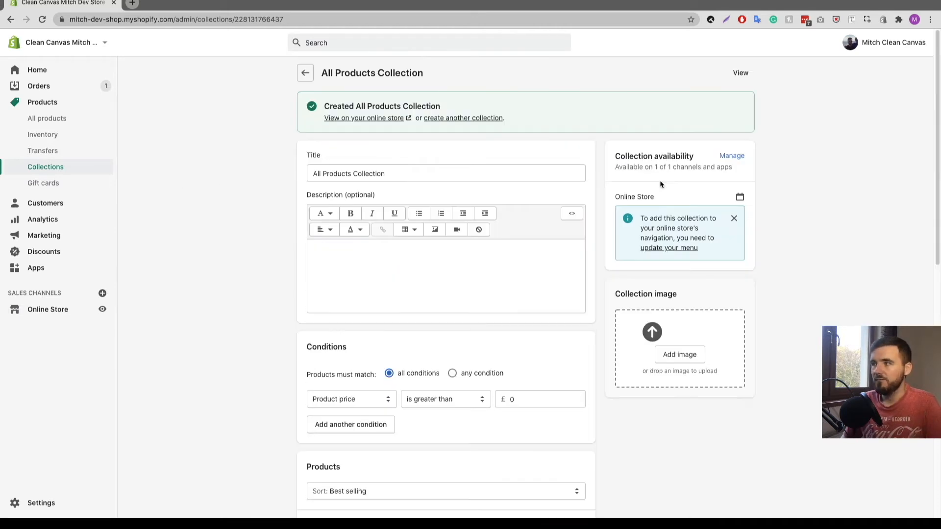
- Open the All Products Collection on the live storefront in a new tab and scroll its product grid
{"action": "left_click", "coordinate": [740, 73]}
{"action": "left_click", "coordinate": [194, 5]}
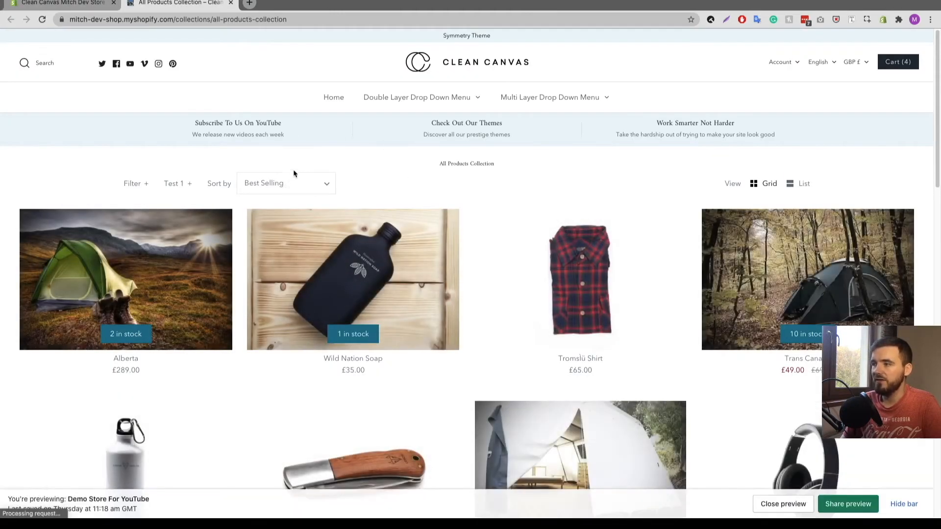
{"action": "scroll", "coordinate": [564, 279], "scroll_direction": "down", "scroll_amount": 5}
{"action": "scroll", "coordinate": [549, 272], "scroll_direction": "down", "scroll_amount": 10}
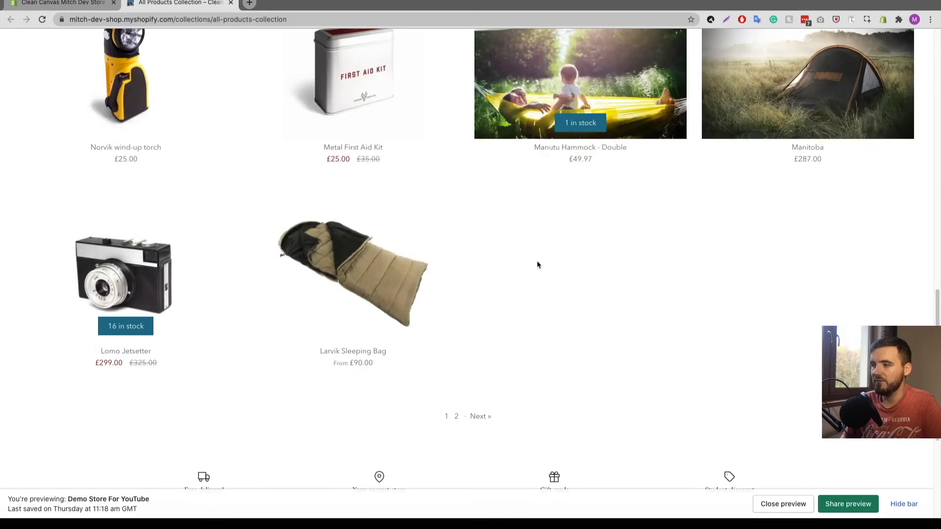
{"action": "scroll", "coordinate": [460, 313], "scroll_direction": "up", "scroll_amount": 15}
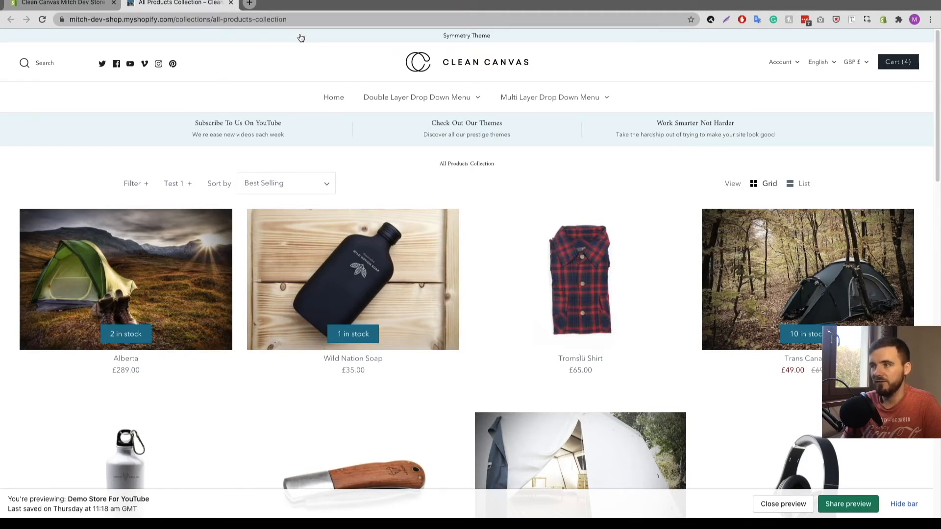
{"action": "scroll", "coordinate": [455, 137], "scroll_direction": "down", "scroll_amount": 1}
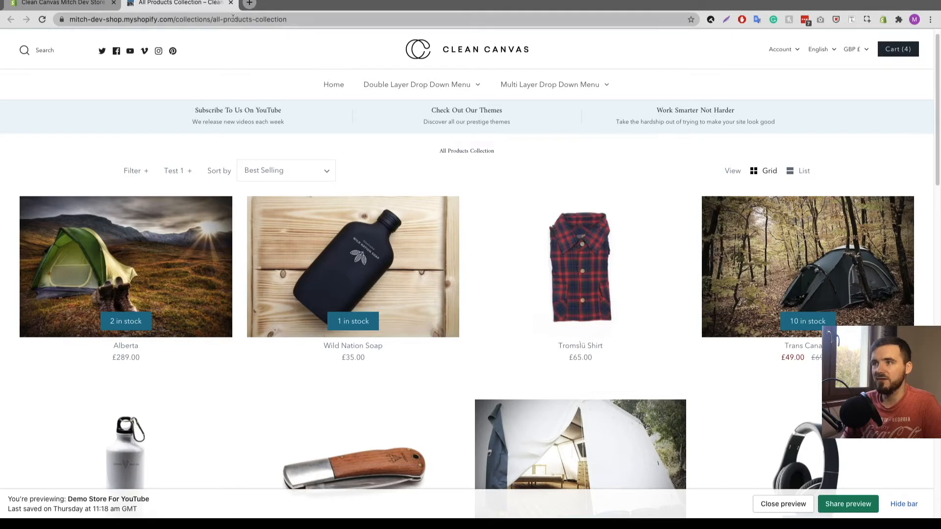
{"action": "scroll", "coordinate": [298, 123], "scroll_direction": "up", "scroll_amount": 1}
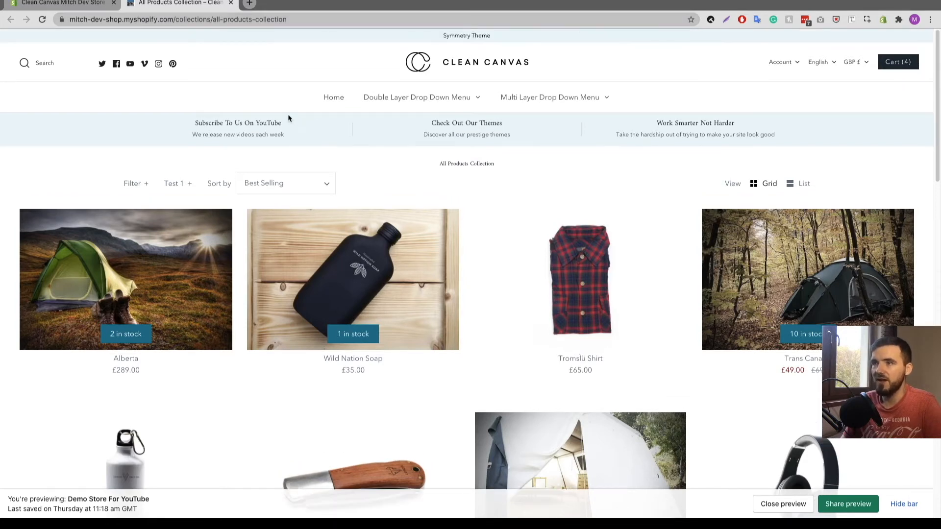
- Return to the collection's admin page and scroll through its product list
{"action": "left_click", "coordinate": [78, 4]}
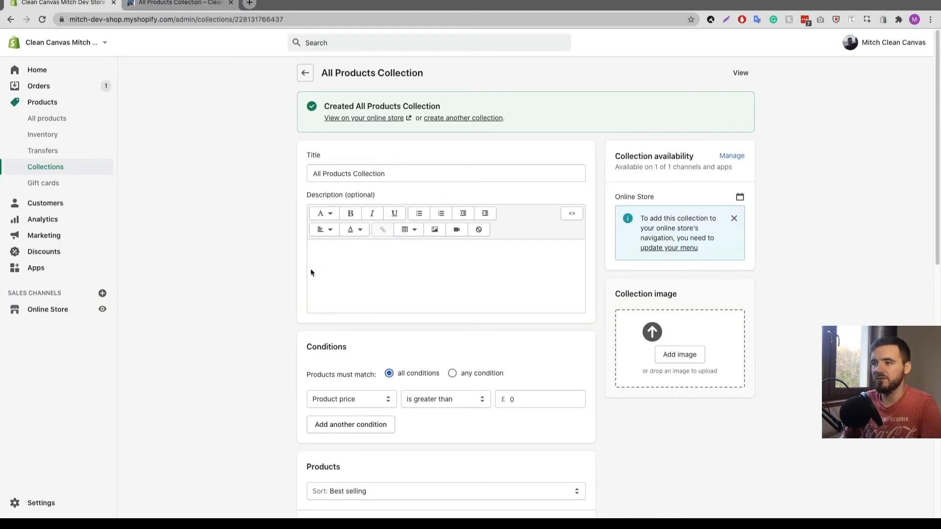
{"action": "scroll", "coordinate": [519, 277], "scroll_direction": "down", "scroll_amount": 1}
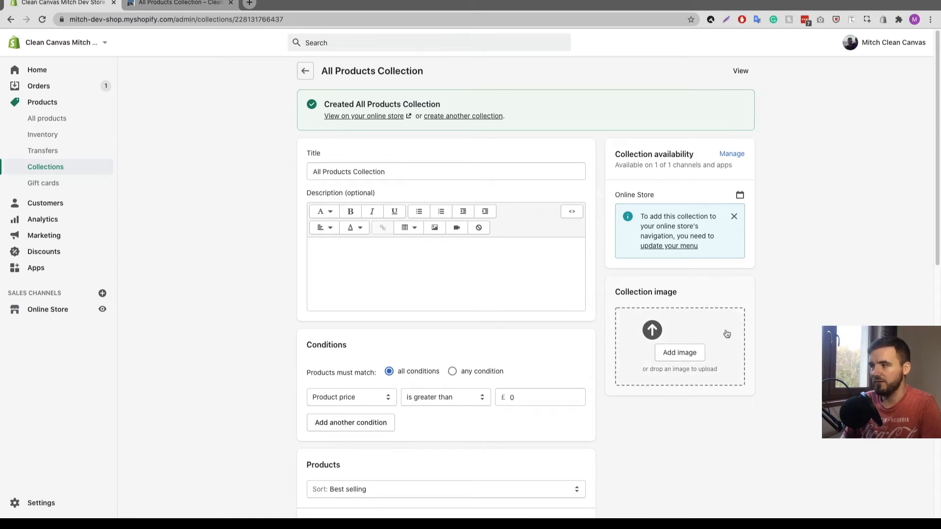
{"action": "scroll", "coordinate": [273, 220], "scroll_direction": "down", "scroll_amount": 5}
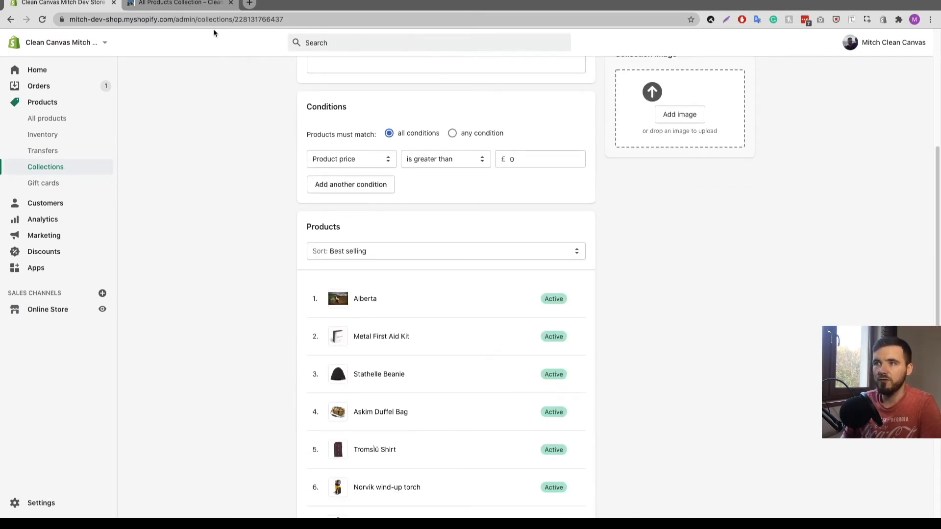
{"action": "left_click", "coordinate": [196, 4]}
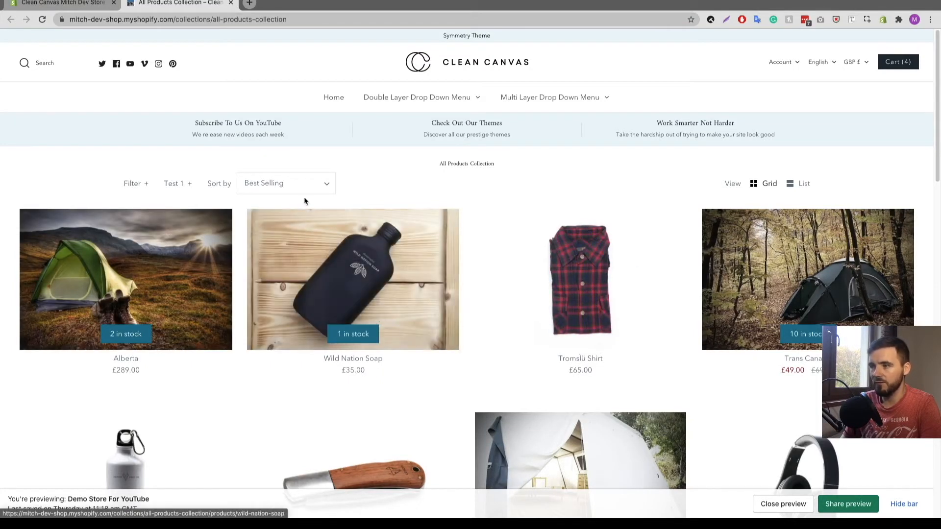
{"action": "left_click", "coordinate": [63, 3]}
{"action": "scroll", "coordinate": [212, 208], "scroll_direction": "down", "scroll_amount": 1}
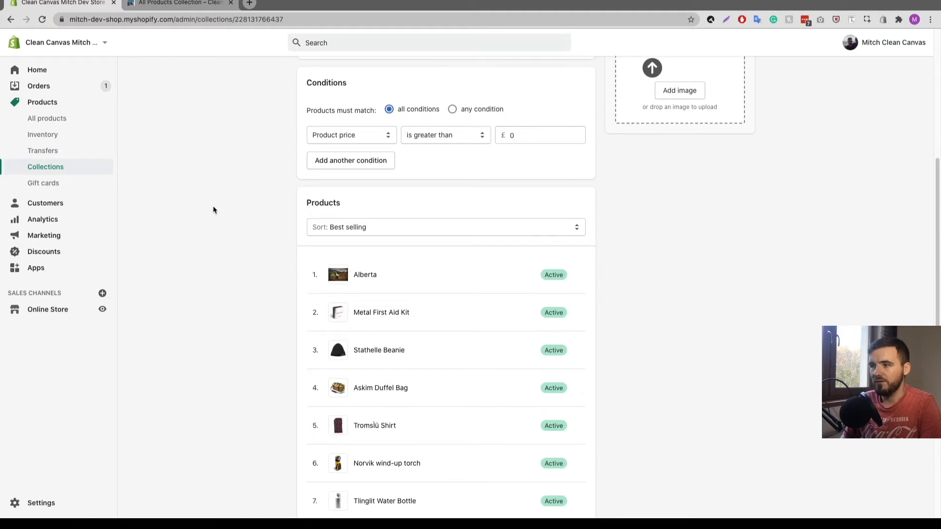
- Switch product sorting to Manually and drag Alberta below Metal First Aid Kit
{"action": "left_click", "coordinate": [392, 231]}
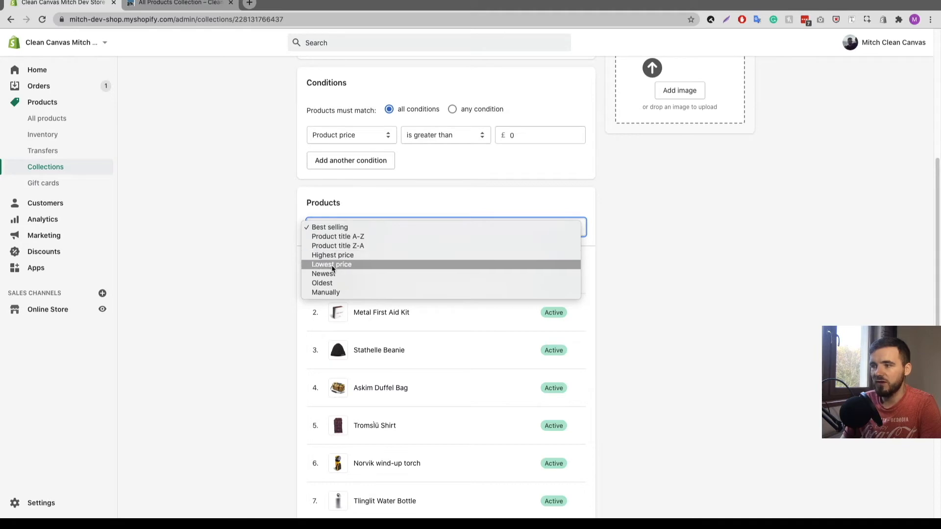
{"action": "left_click", "coordinate": [326, 293]}
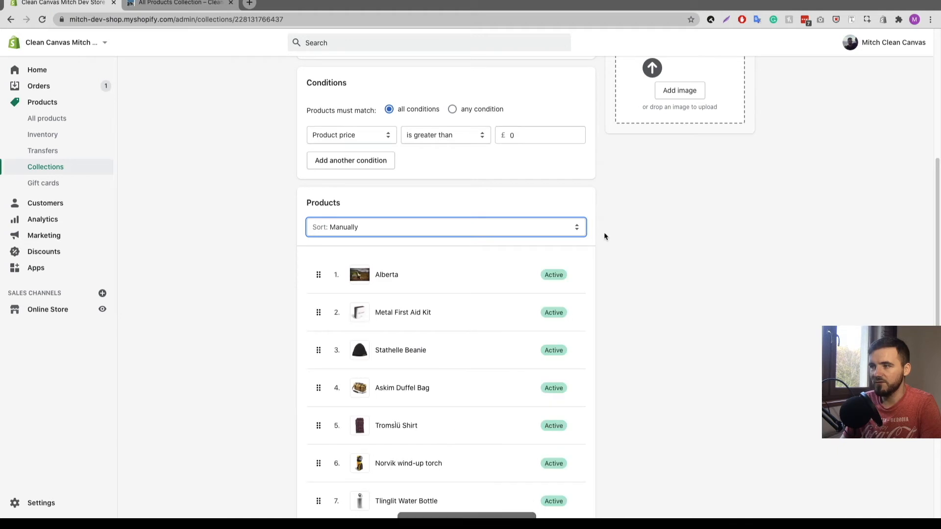
{"action": "scroll", "coordinate": [591, 231], "scroll_direction": "down", "scroll_amount": 3}
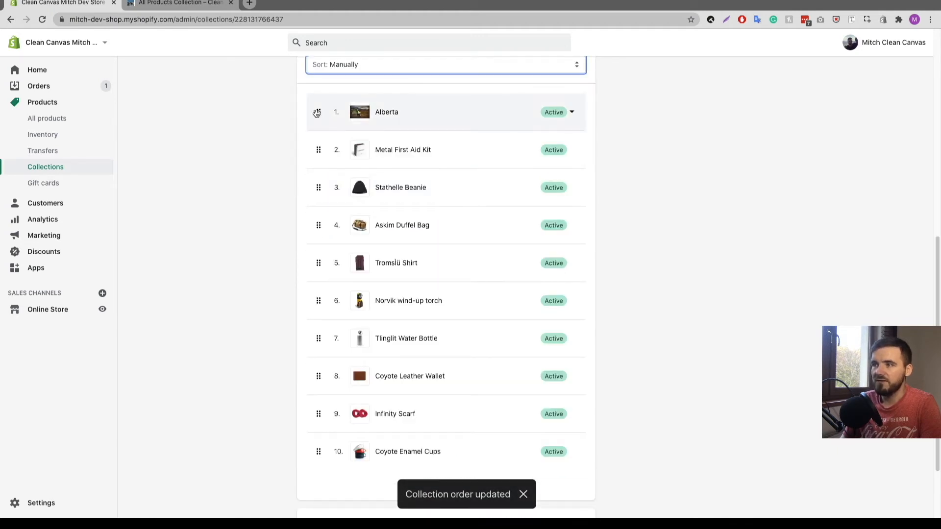
{"action": "left_click_drag", "start_coordinate": [317, 113], "coordinate": [319, 156]}
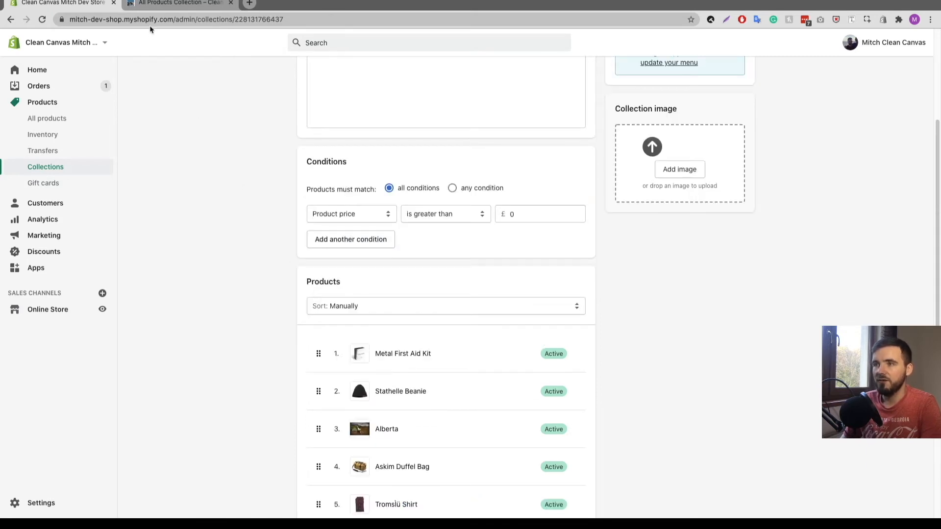
- Glance at the storefront collection page, then open Edit website SEO on the admin page
{"action": "left_click", "coordinate": [158, 5]}
{"action": "left_click", "coordinate": [74, 3]}
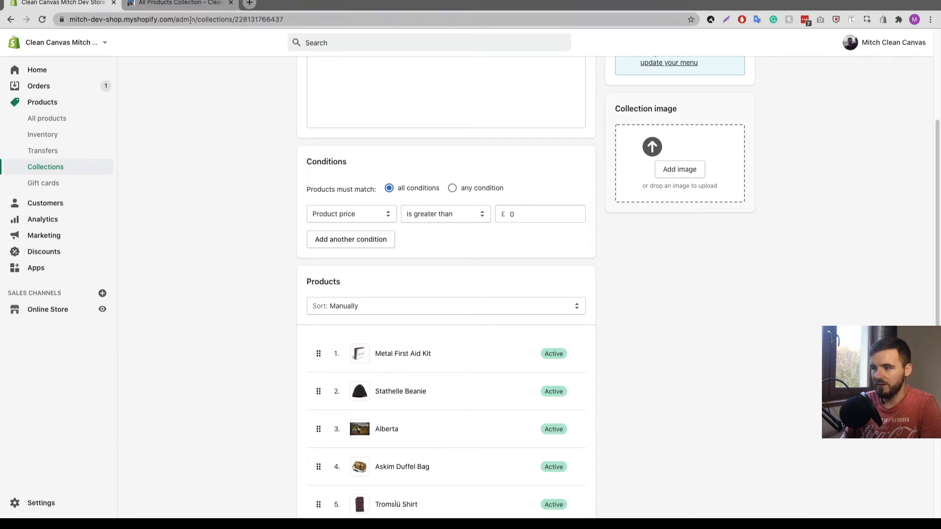
{"action": "left_click", "coordinate": [177, 4]}
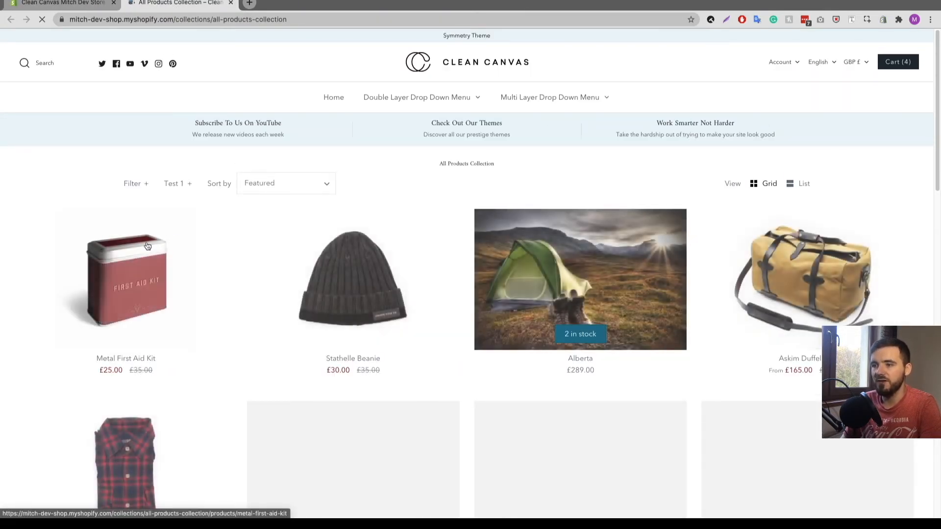
{"action": "key", "text": "ctrl+shift+Tab"}
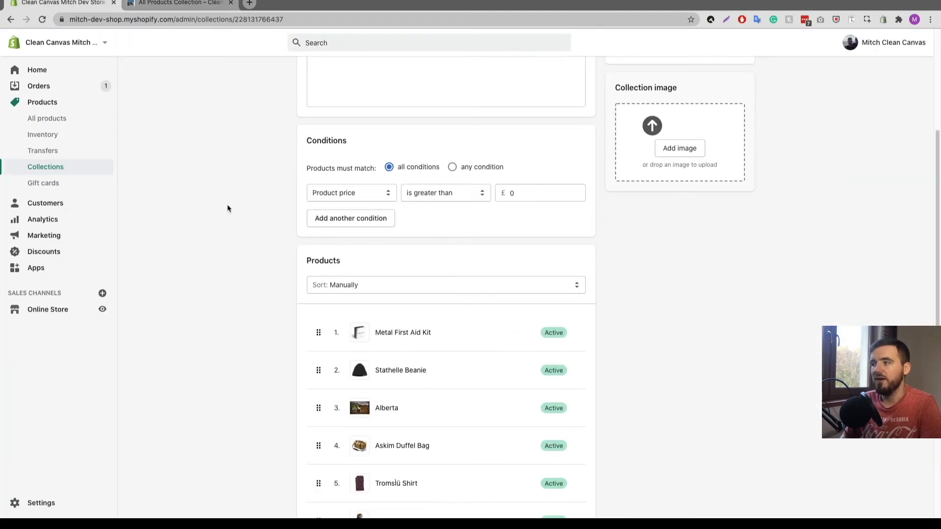
{"action": "scroll", "coordinate": [227, 208], "scroll_direction": "down", "scroll_amount": 6}
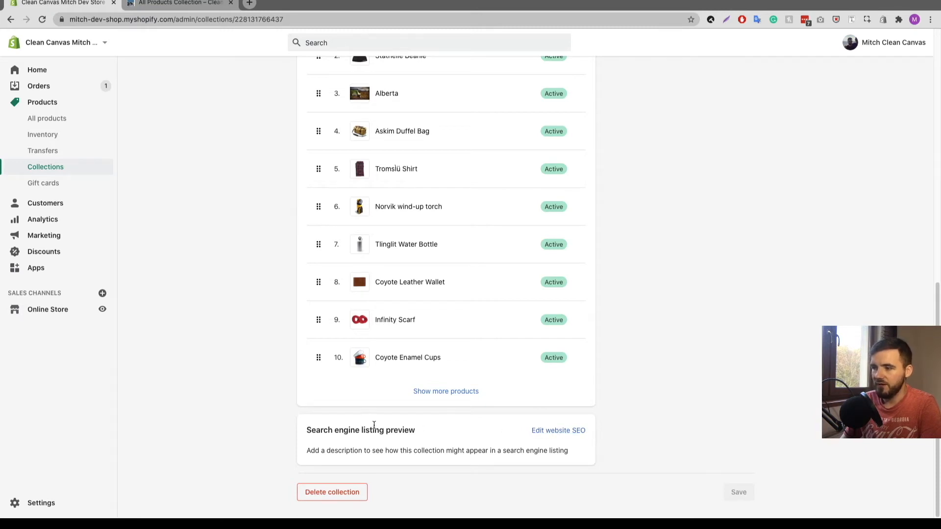
{"action": "left_click", "coordinate": [563, 432]}
{"action": "scroll", "coordinate": [237, 347], "scroll_direction": "down", "scroll_amount": 4}
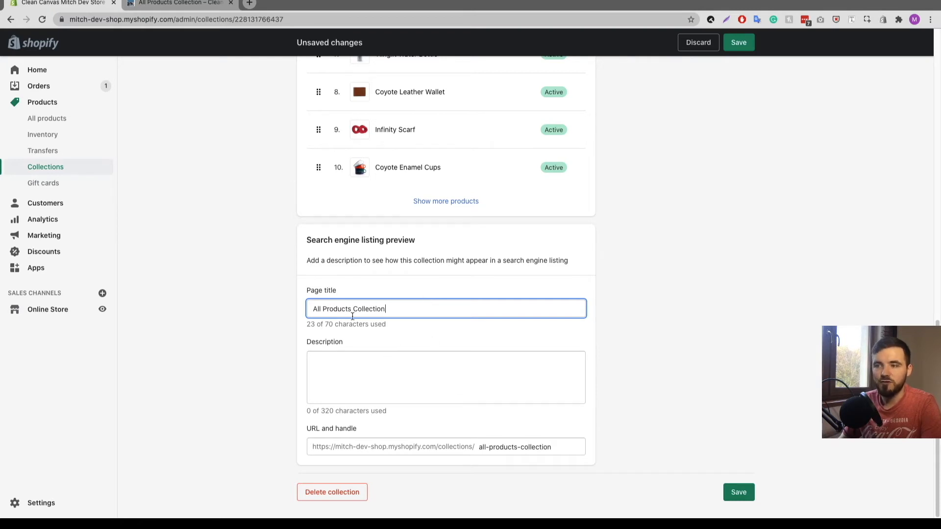
{"action": "left_click", "coordinate": [351, 367]}
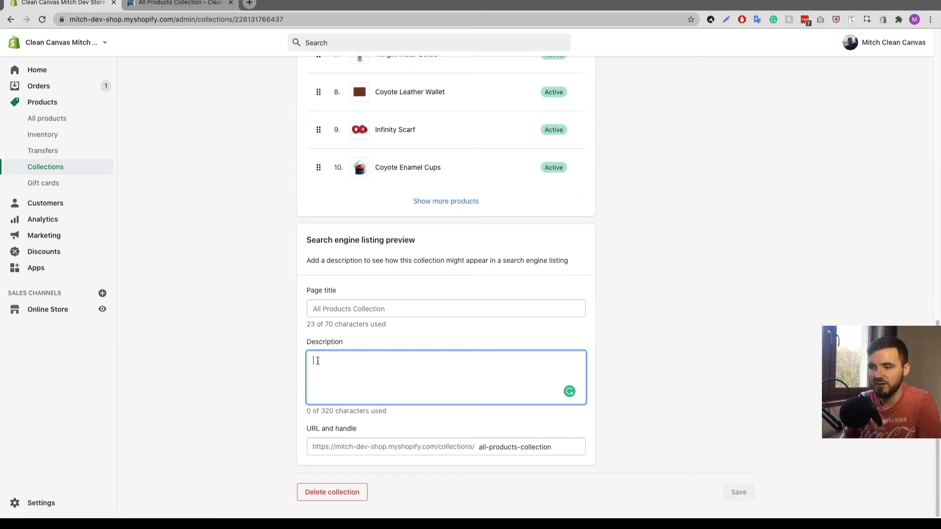
{"action": "left_click", "coordinate": [500, 447]}
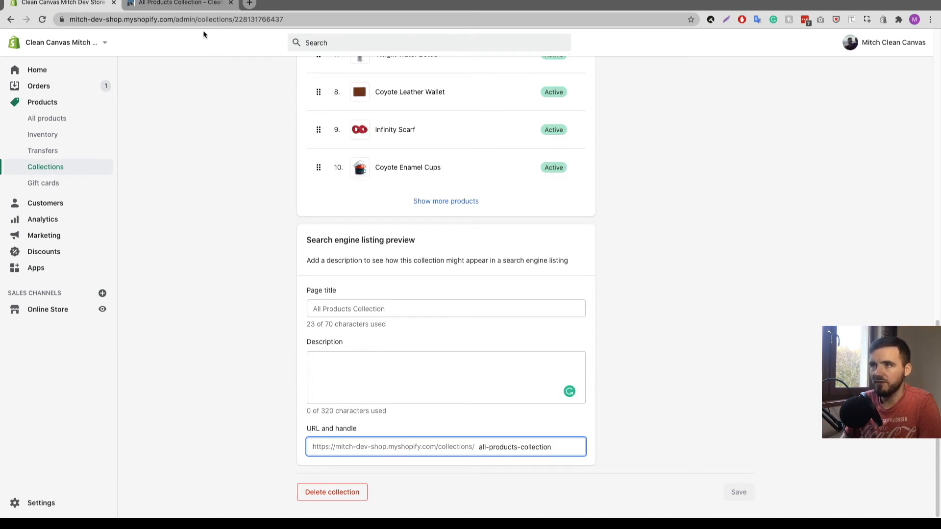
- Edit the collection's URL handle in the search engine listing, typing 'test'
{"action": "left_click", "coordinate": [172, 11]}
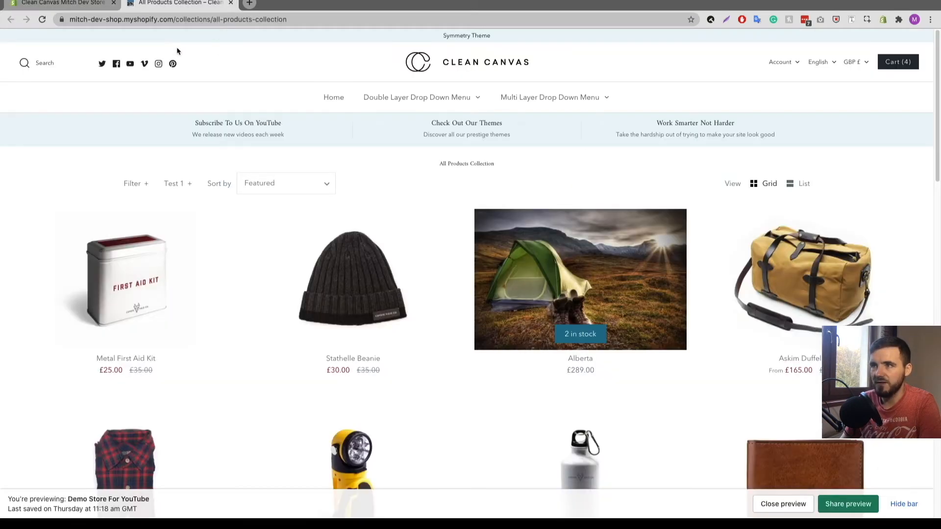
{"action": "left_click", "coordinate": [93, 4]}
{"action": "double_click", "coordinate": [503, 447]}
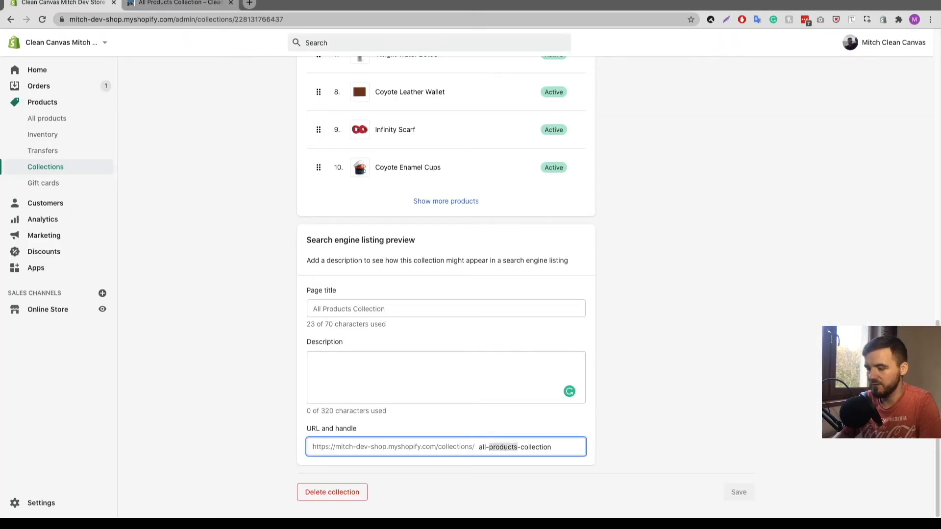
{"action": "key", "text": "BackSpace"}
{"action": "key", "text": "ctrl+z"}
{"action": "type", "text": "test"}
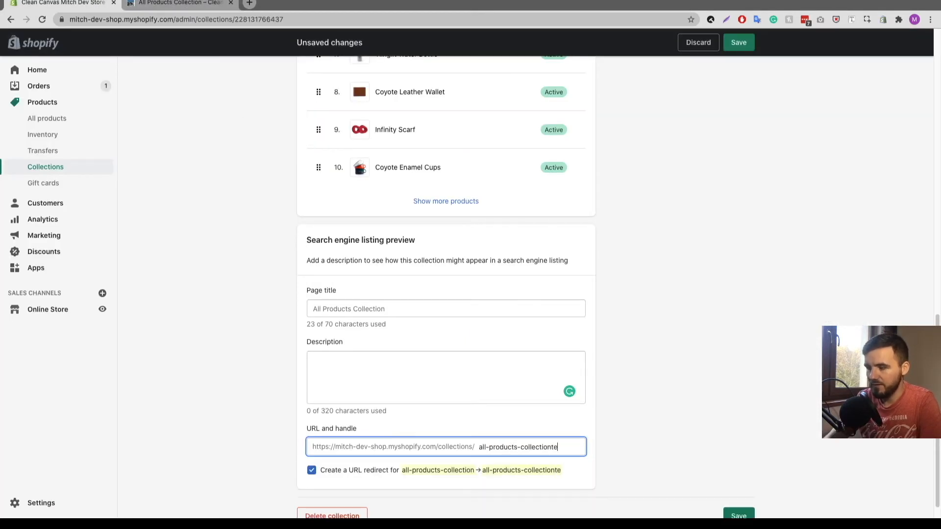
{"action": "scroll", "coordinate": [333, 456], "scroll_direction": "down", "scroll_amount": 1}
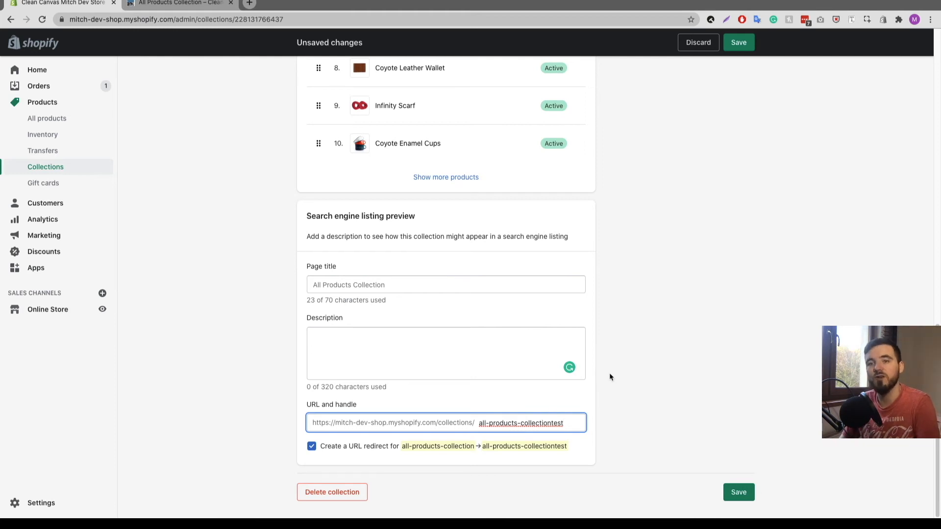
{"action": "scroll", "coordinate": [620, 380], "scroll_direction": "up", "scroll_amount": 15}
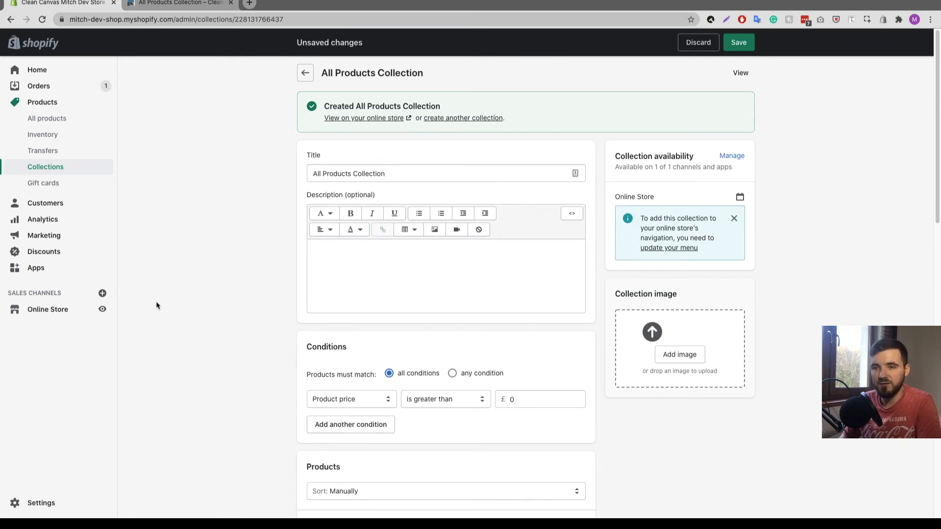
- Check the storefront, then add a new Main menu item under Double Layer Drop Down Menu
{"action": "left_click", "coordinate": [171, 4]}
{"action": "mouse_move", "coordinate": [456, 99]}
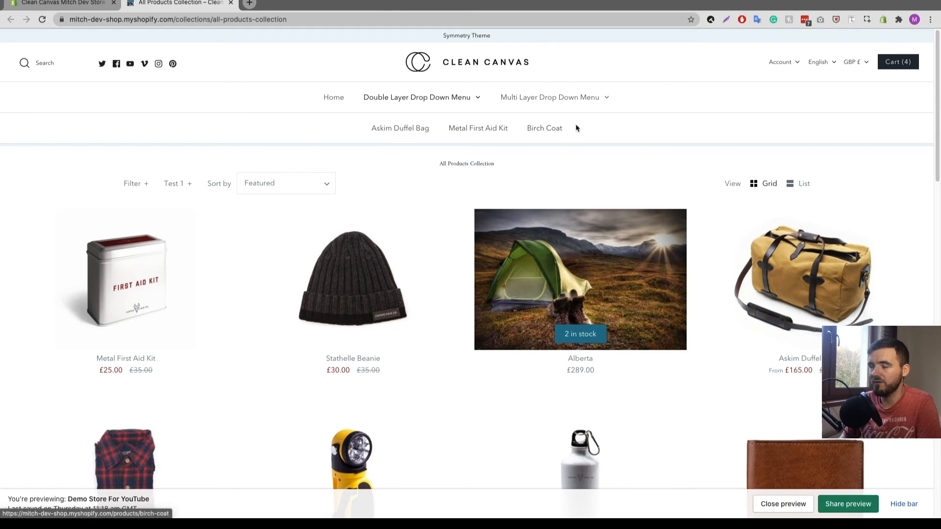
{"action": "left_click", "coordinate": [84, 4]}
{"action": "left_click", "coordinate": [53, 311]}
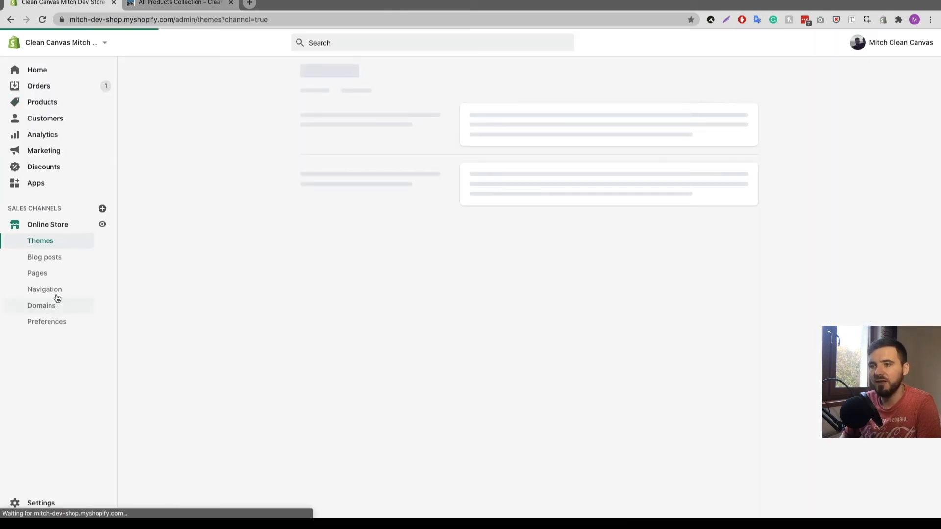
{"action": "left_click", "coordinate": [56, 291]}
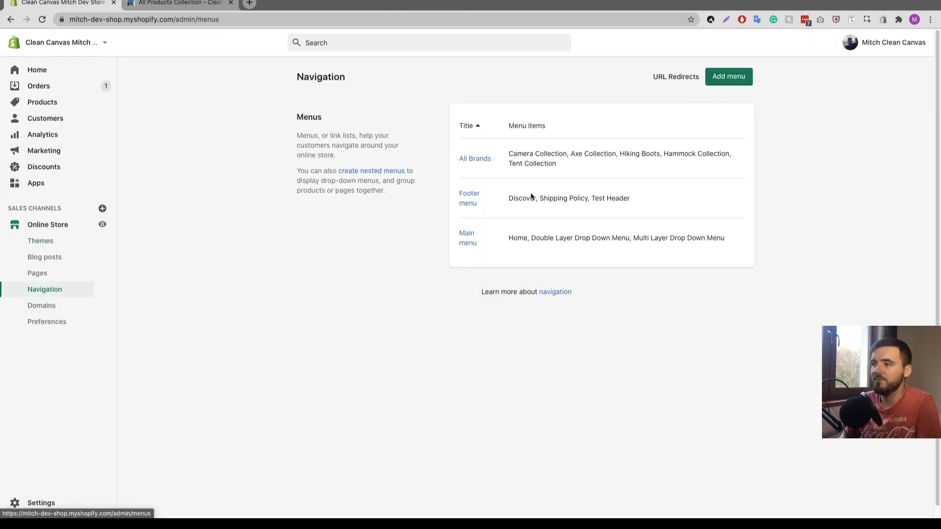
{"action": "left_click", "coordinate": [467, 238]}
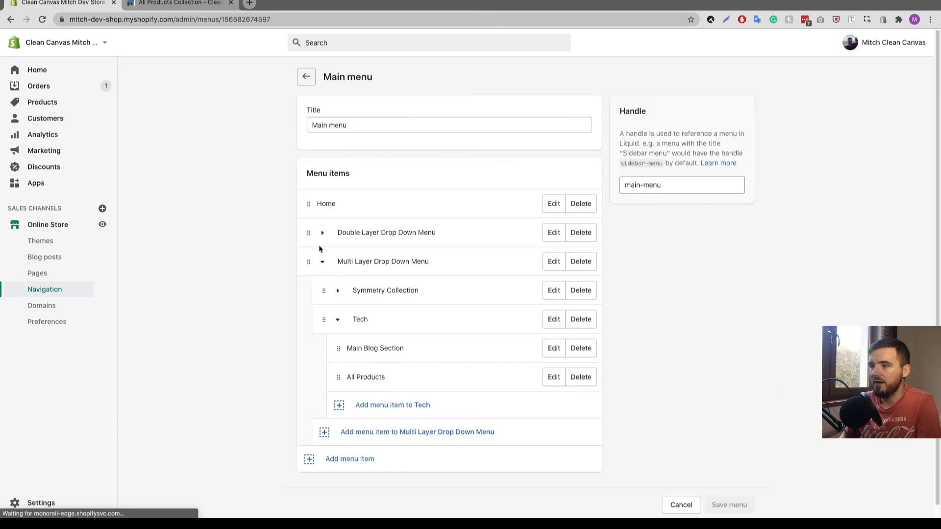
{"action": "left_click", "coordinate": [322, 232]}
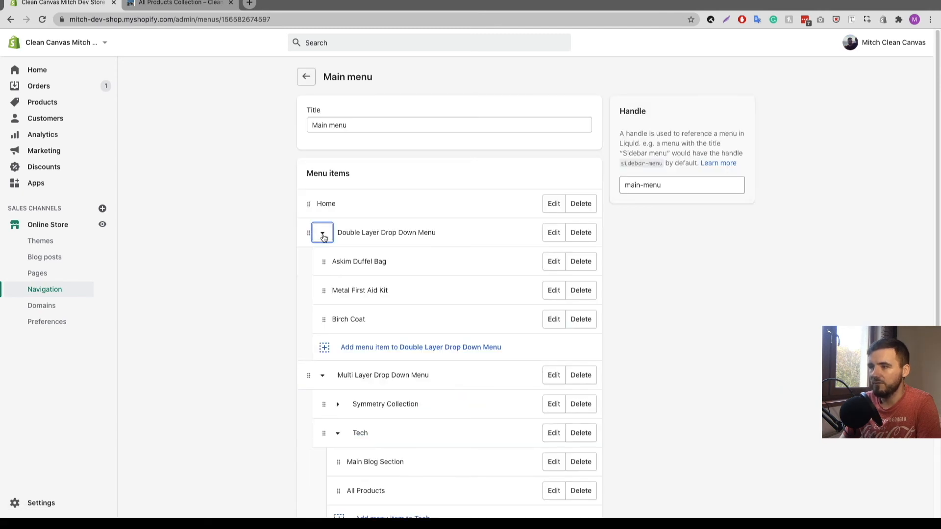
{"action": "left_click", "coordinate": [335, 348]}
{"action": "left_click", "coordinate": [350, 313]}
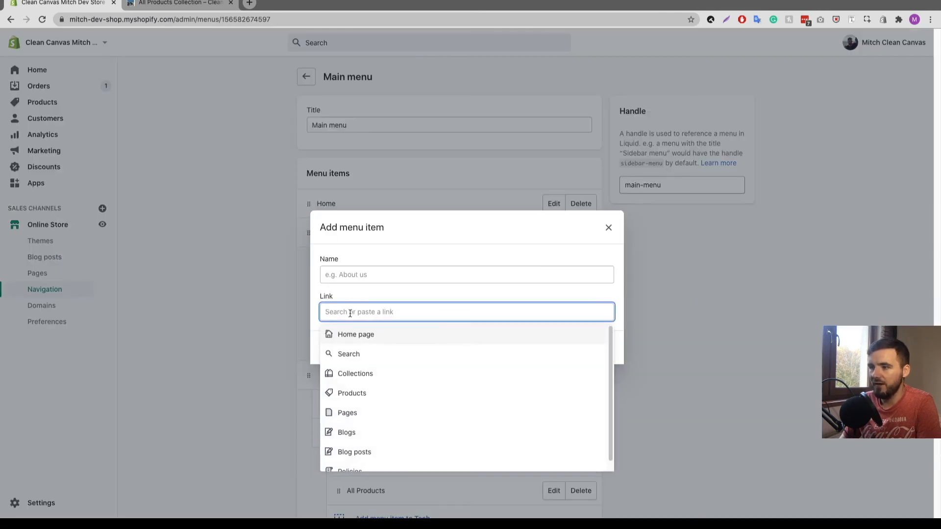
- Link the new item to Collections > All Collections, save the Main menu, and check the storefront dropdown
{"action": "left_click", "coordinate": [353, 373]}
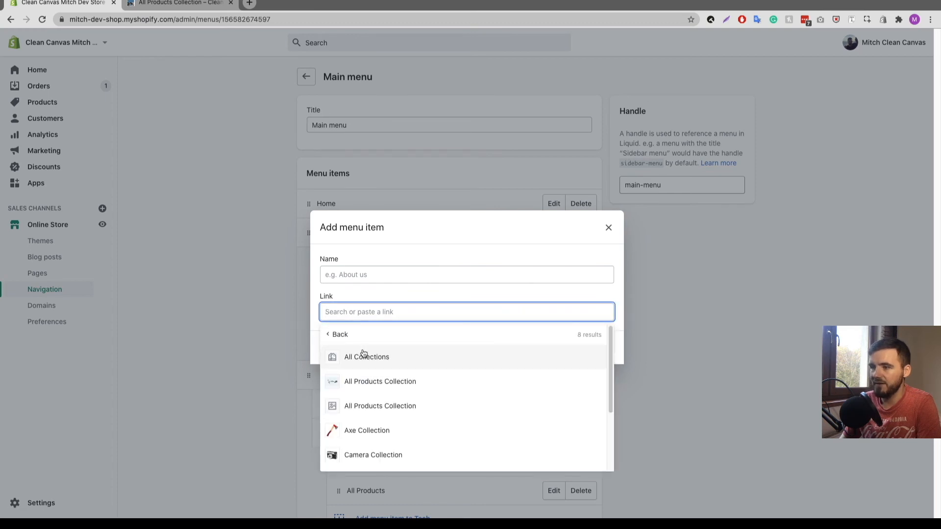
{"action": "left_click", "coordinate": [365, 361]}
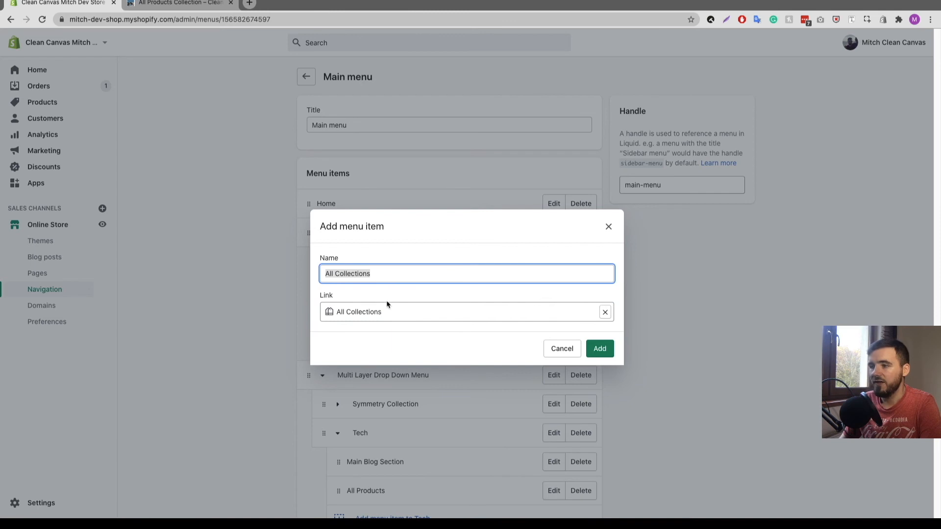
{"action": "left_click", "coordinate": [393, 272]}
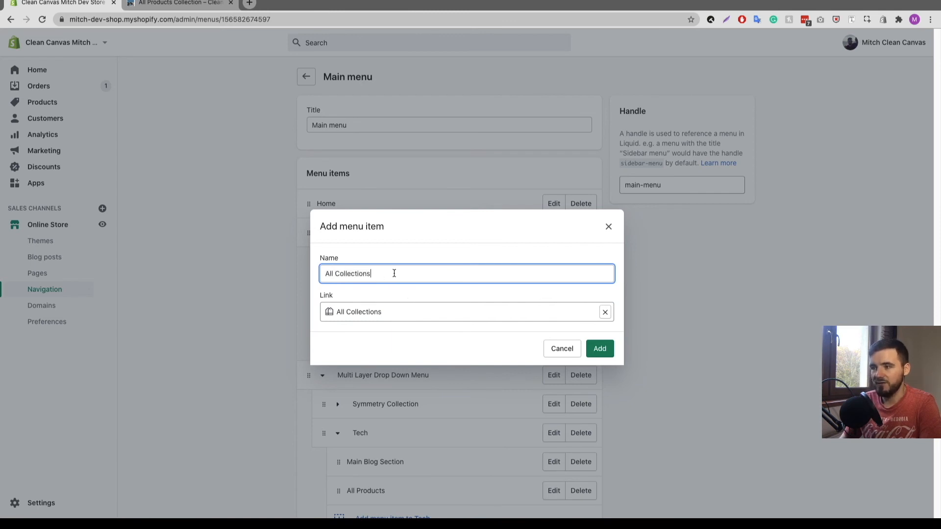
{"action": "left_click", "coordinate": [596, 350]}
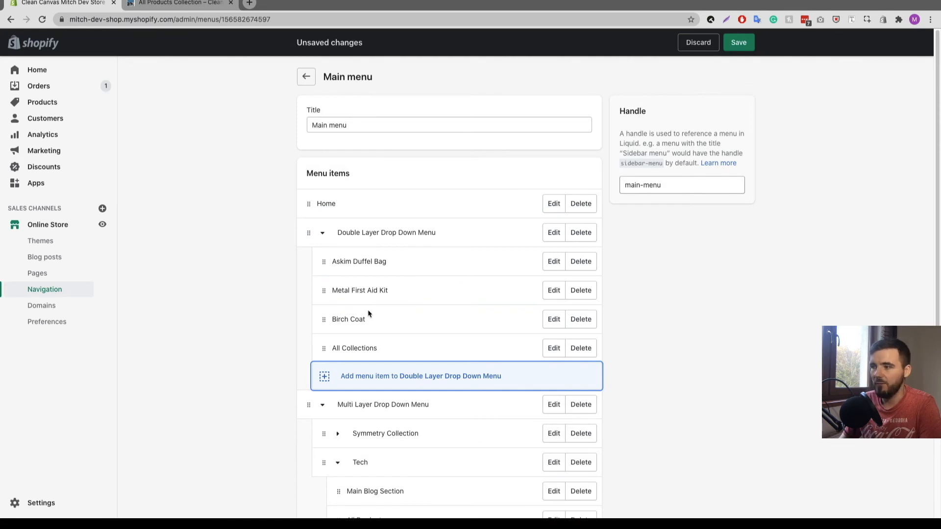
{"action": "left_click", "coordinate": [734, 42]}
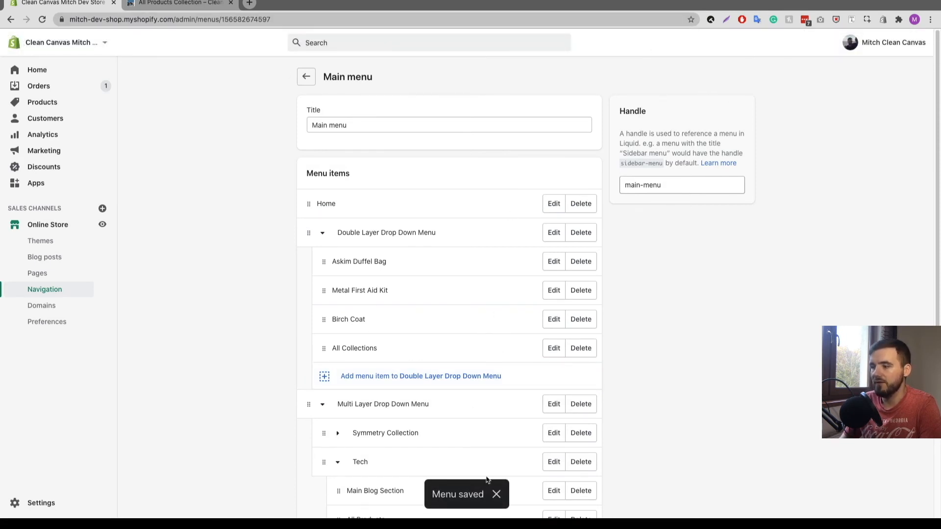
{"action": "key", "text": "ctrl+Tab"}
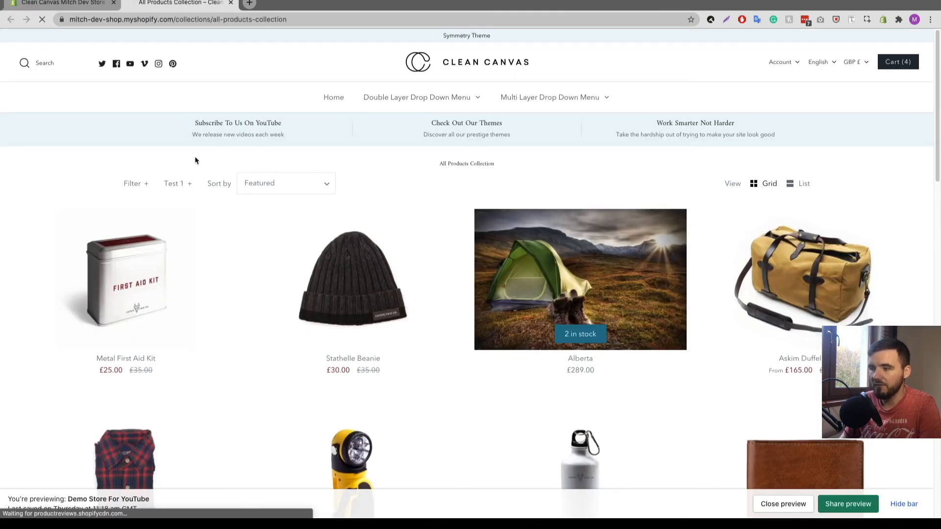
{"action": "mouse_move", "coordinate": [466, 101]}
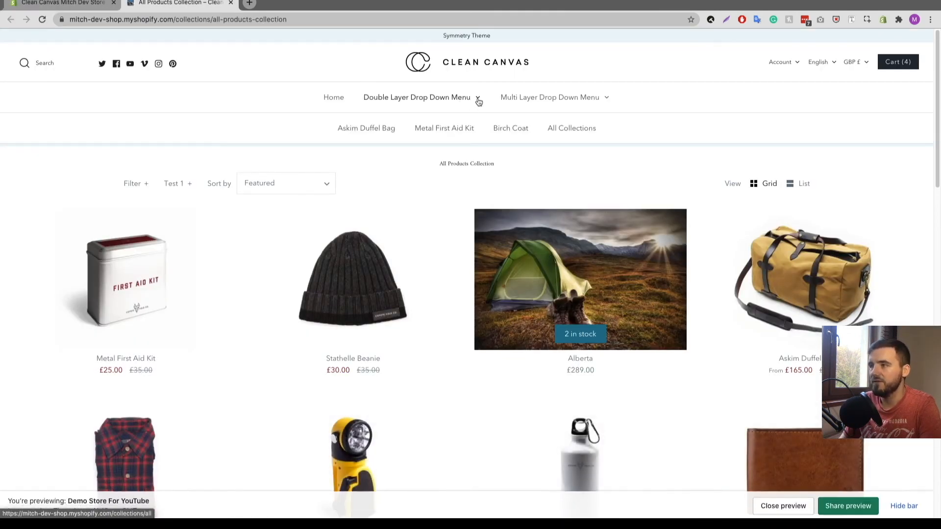